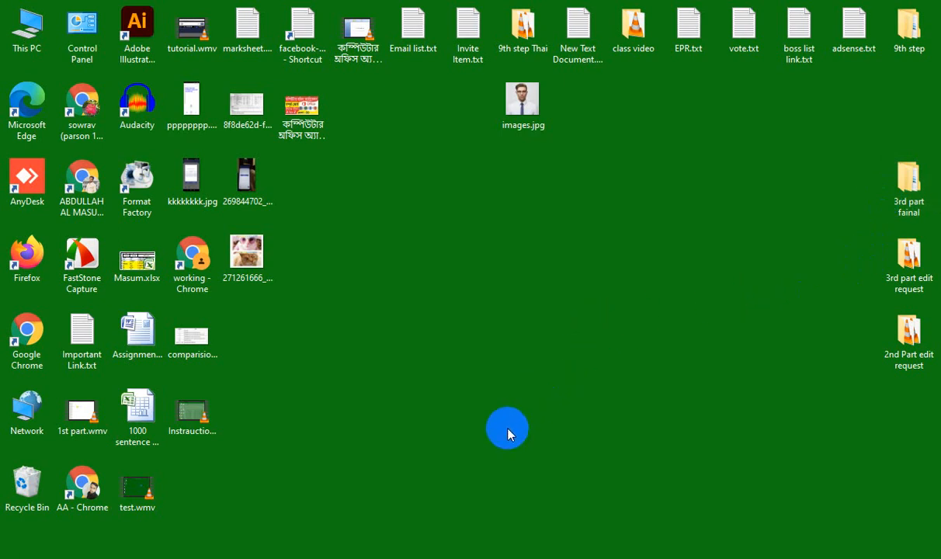
Search Windows for 'acc' to find Microsoft Office Access 2007.
{"action": "left_click", "coordinate": [90, 548]}
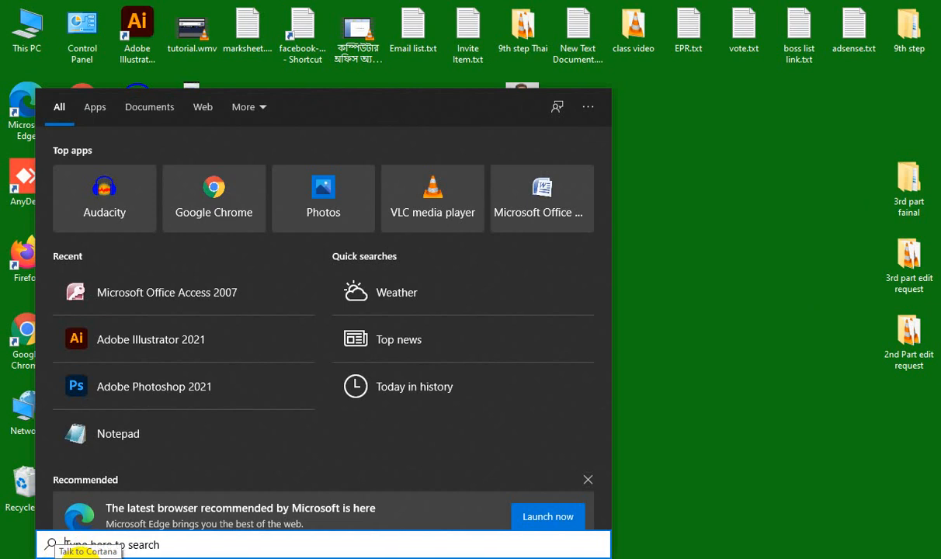
{"action": "type", "text": "acc"}
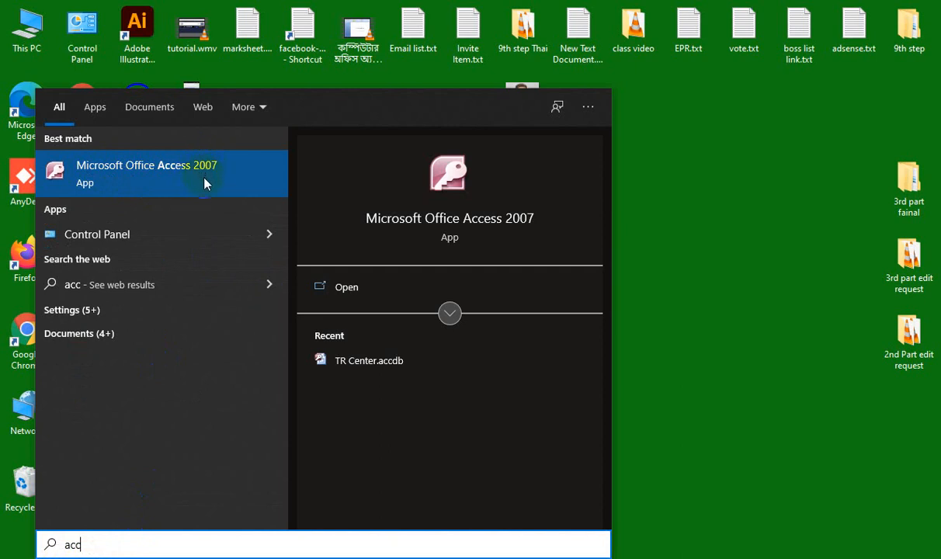
Launch Access 2007 and pick the Students template from the Education category.
{"action": "left_click", "coordinate": [148, 178]}
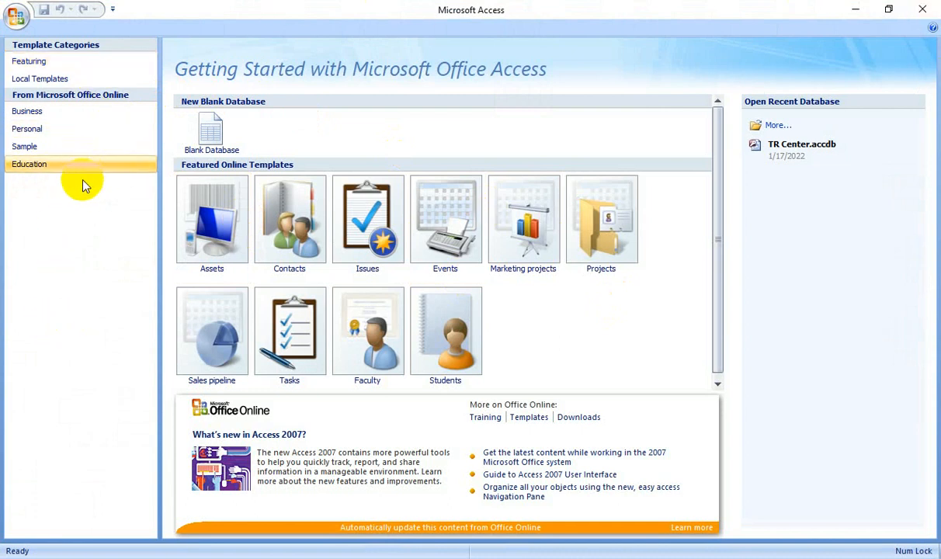
{"action": "left_click", "coordinate": [44, 169]}
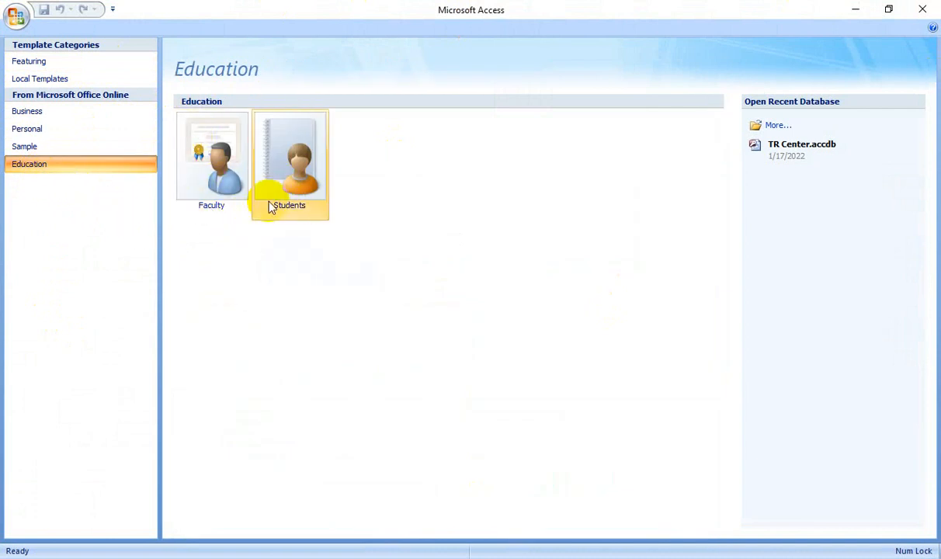
{"action": "left_click", "coordinate": [313, 184]}
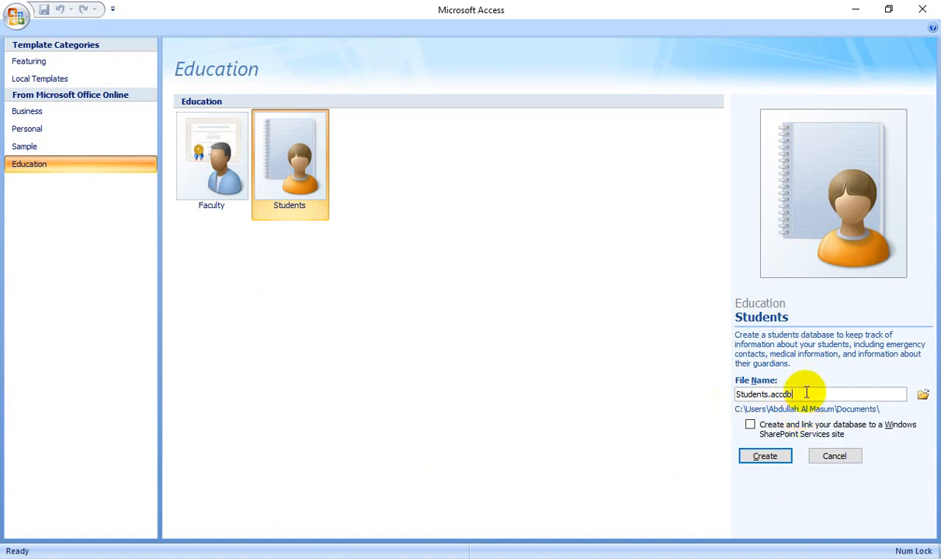
Name the new Students database 'Top center' and create it.
{"action": "double_click", "coordinate": [805, 392]}
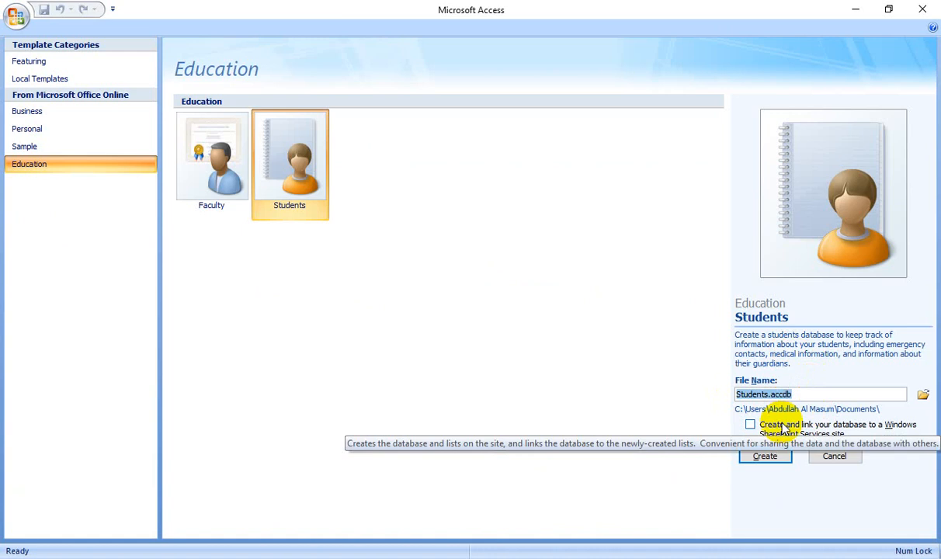
{"action": "type", "text": "Top"}
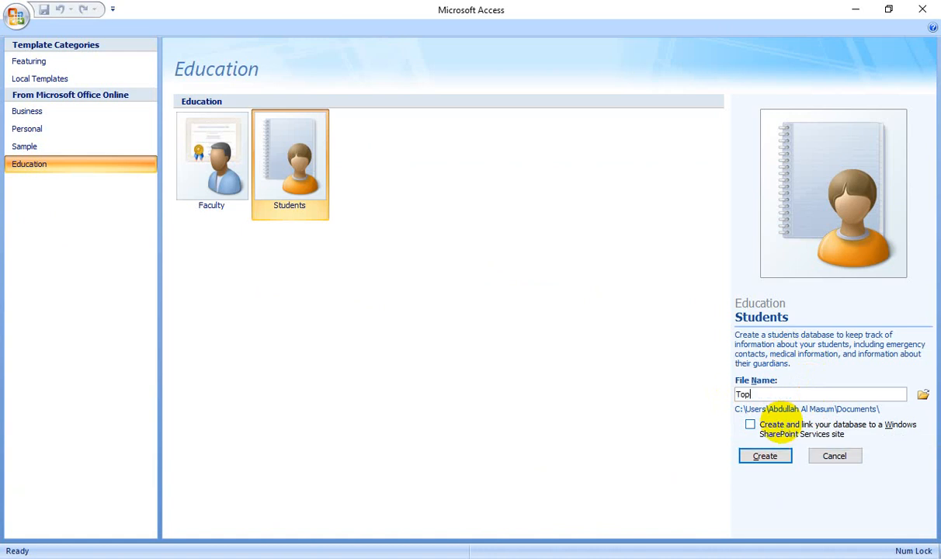
{"action": "type", "text": " center"}
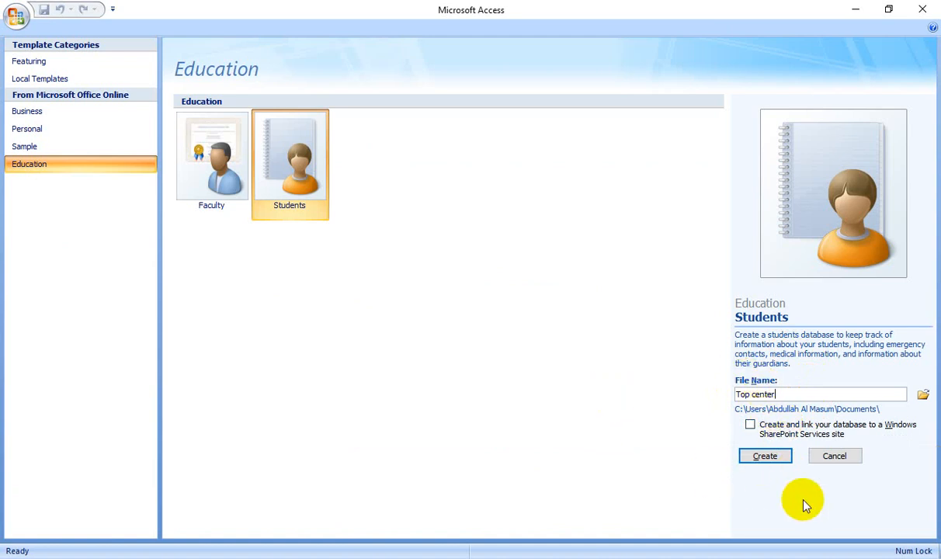
{"action": "left_click", "coordinate": [765, 457]}
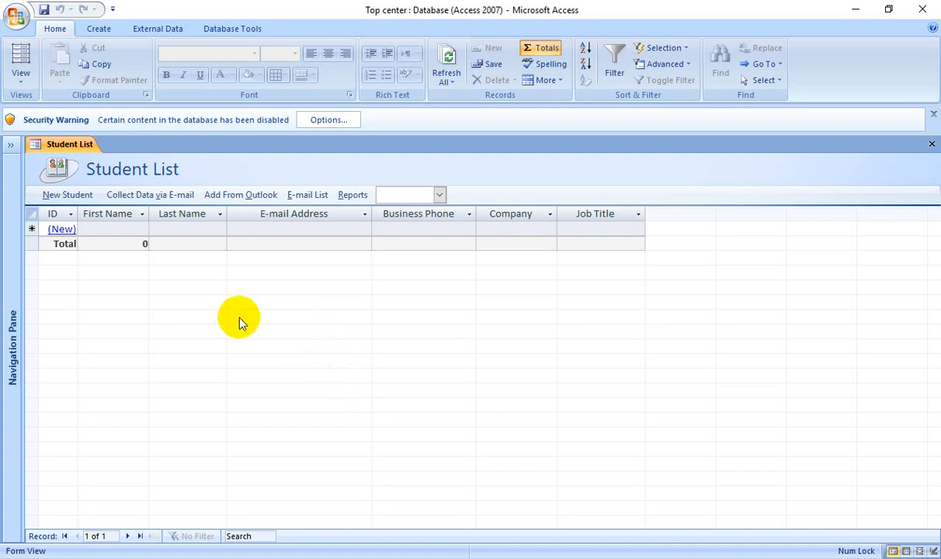
Open a blank Student Details form from the (New) link and reposition it.
{"action": "left_click", "coordinate": [62, 230]}
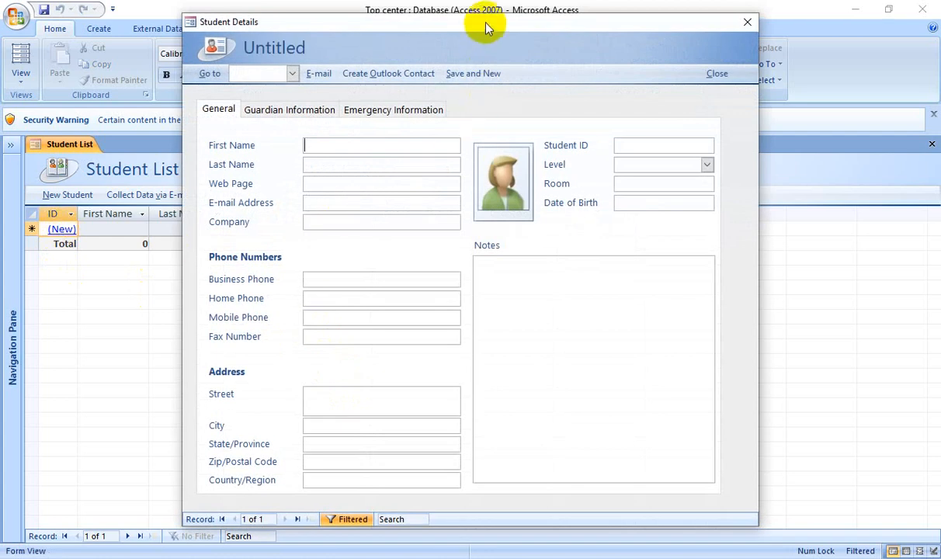
{"action": "left_click_drag", "start_coordinate": [485, 27], "coordinate": [465, 24]}
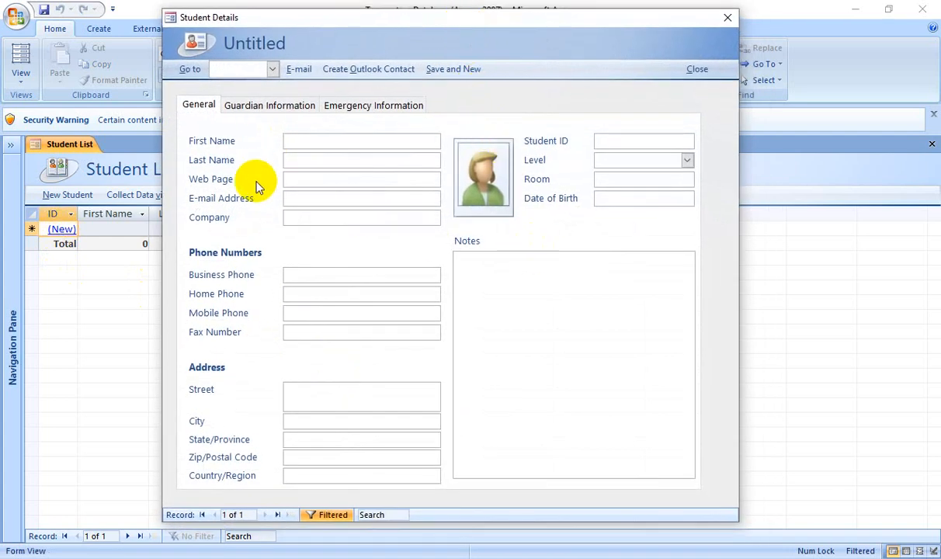
{"action": "left_click", "coordinate": [226, 141]}
{"action": "left_click", "coordinate": [488, 286]}
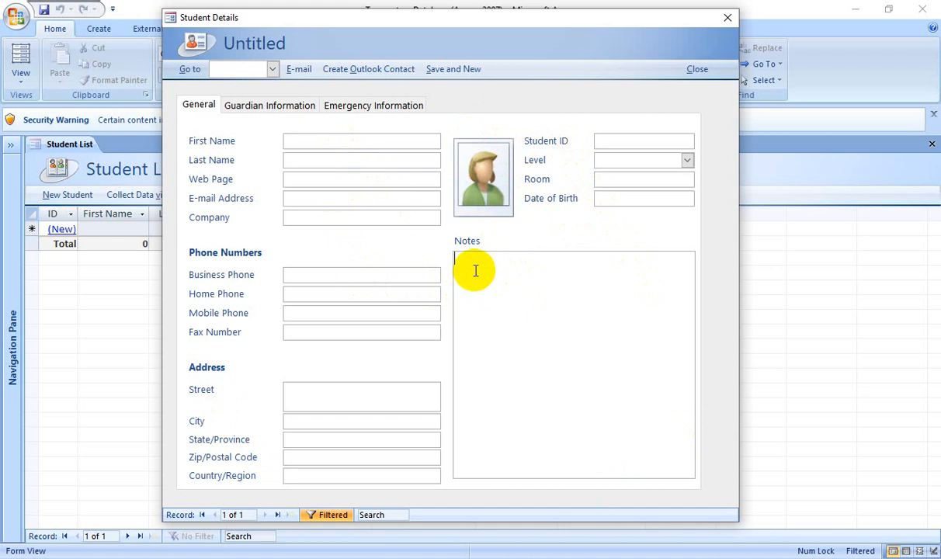
{"action": "left_click", "coordinate": [254, 109]}
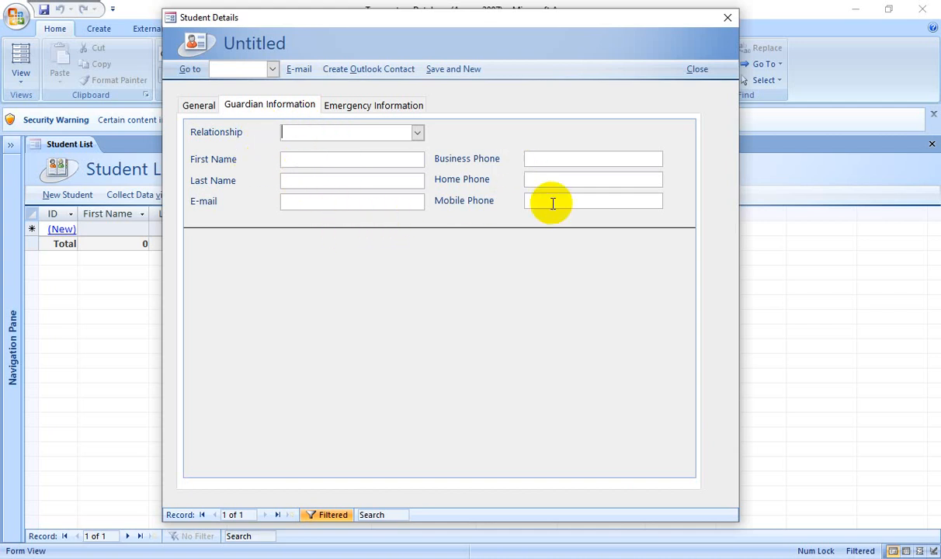
{"action": "left_click", "coordinate": [380, 111]}
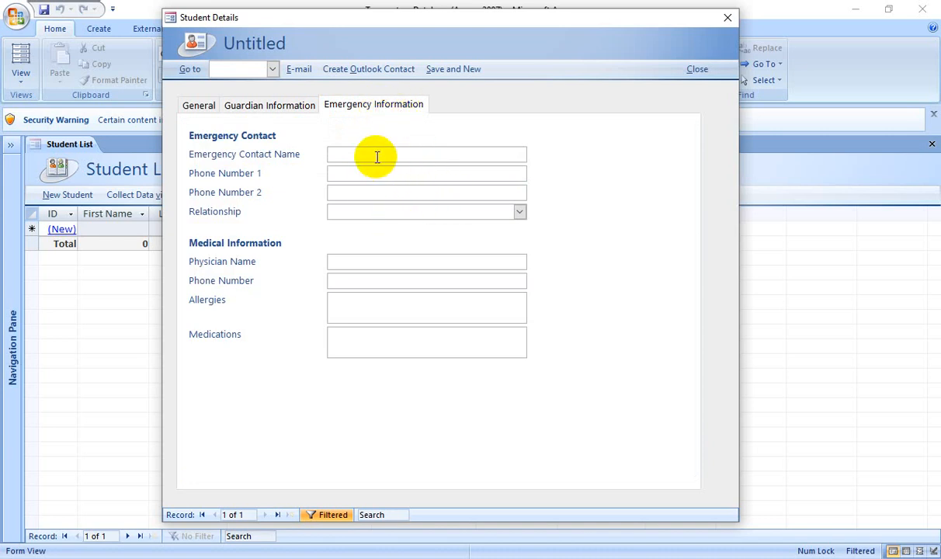
{"action": "left_click", "coordinate": [201, 106]}
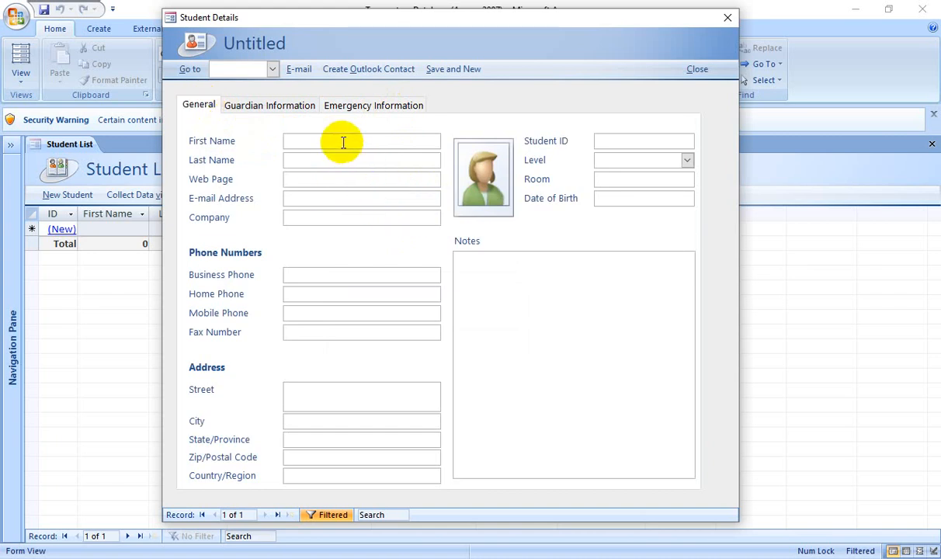
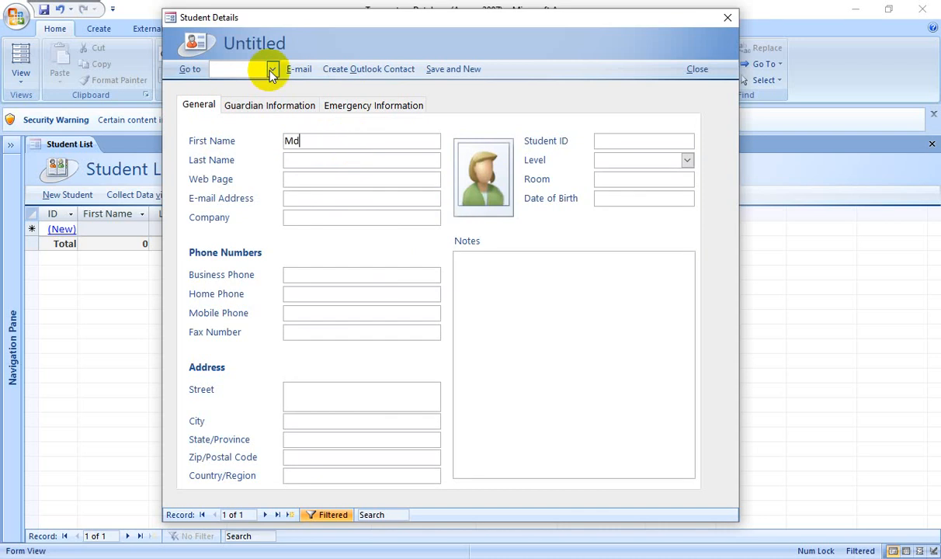
Enter the student's first name, last name and e-mail address.
{"action": "left_click", "coordinate": [315, 161]}
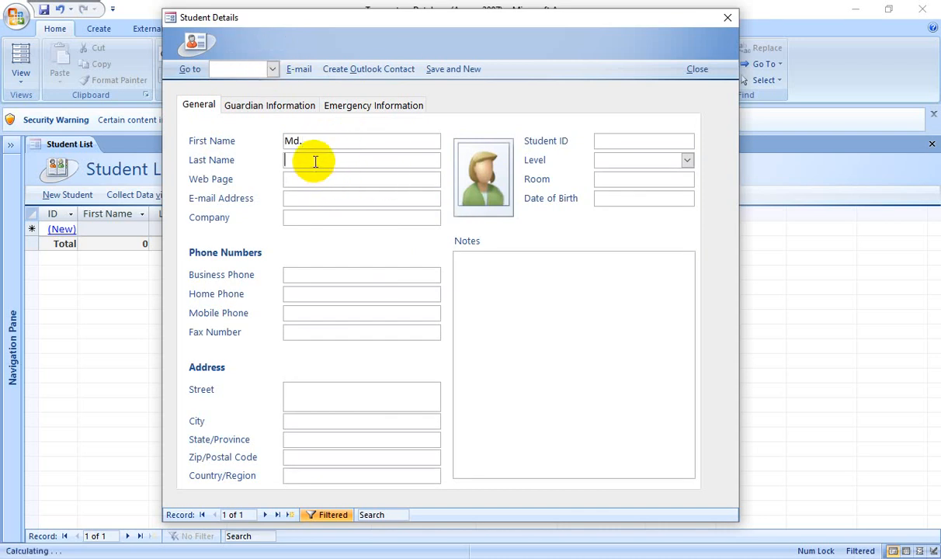
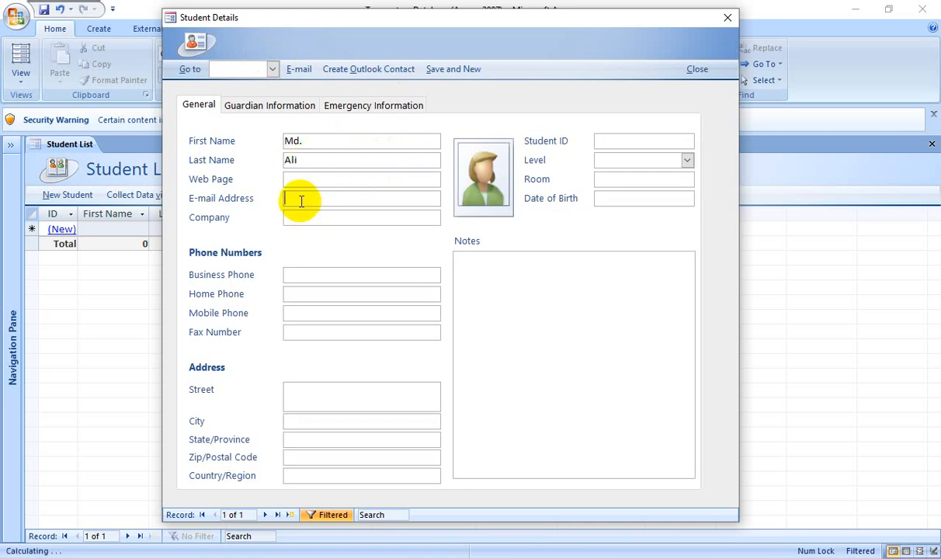
{"action": "left_click", "coordinate": [301, 201]}
{"action": "left_click", "coordinate": [296, 199]}
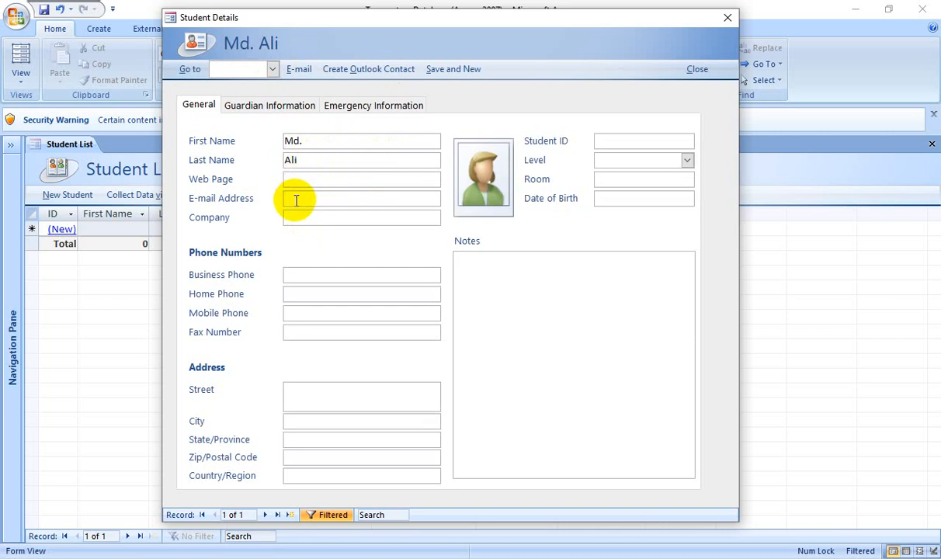
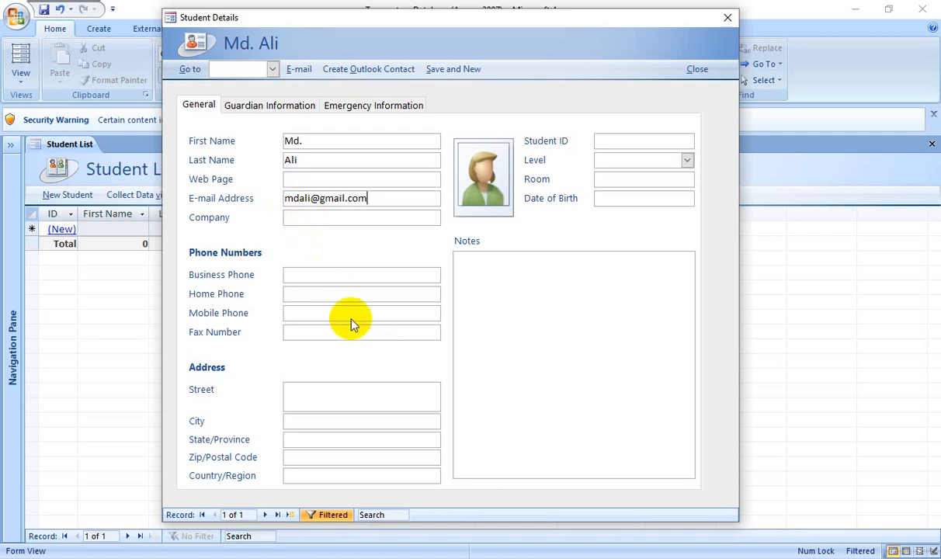
Enter the mobile phone number, leaving Fax, Street, City, Zip and Country blank.
{"action": "left_click", "coordinate": [297, 314]}
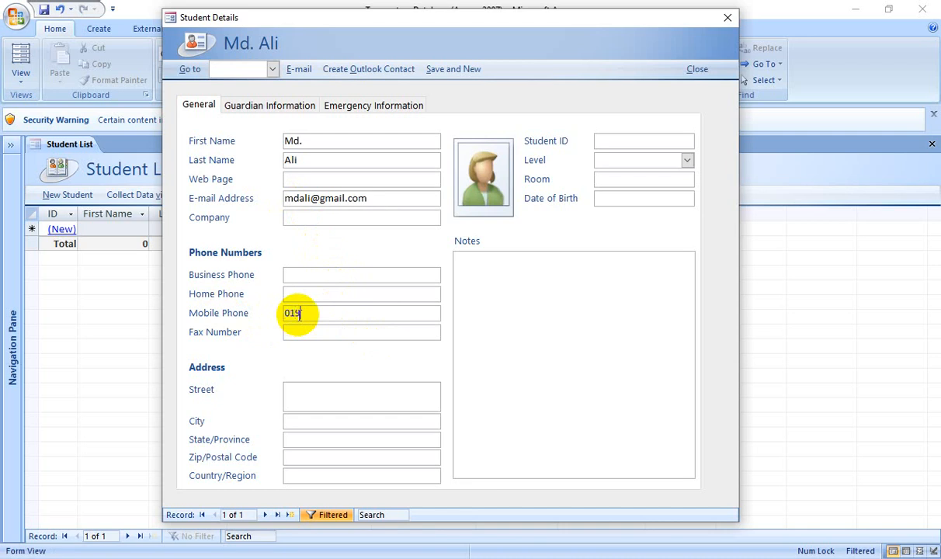
{"action": "type", "text": "32"}
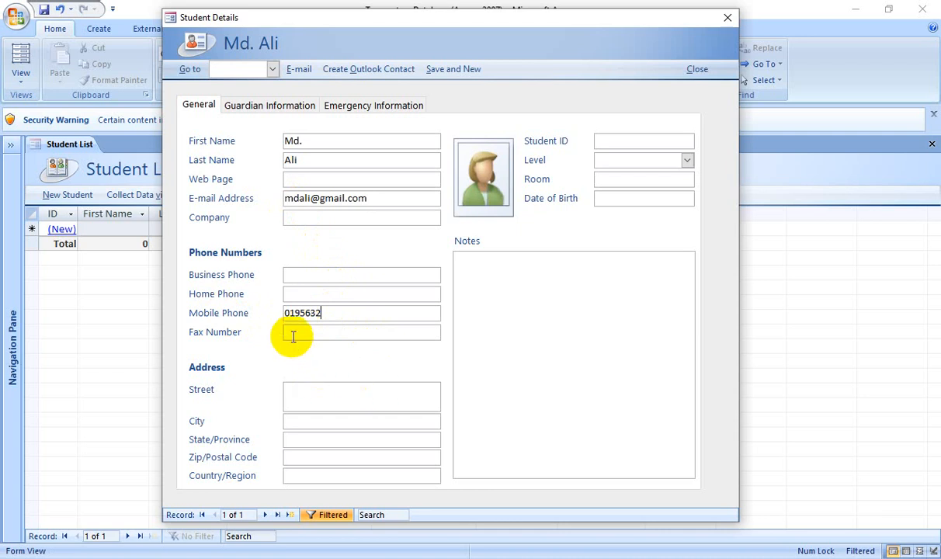
{"action": "left_click", "coordinate": [294, 334]}
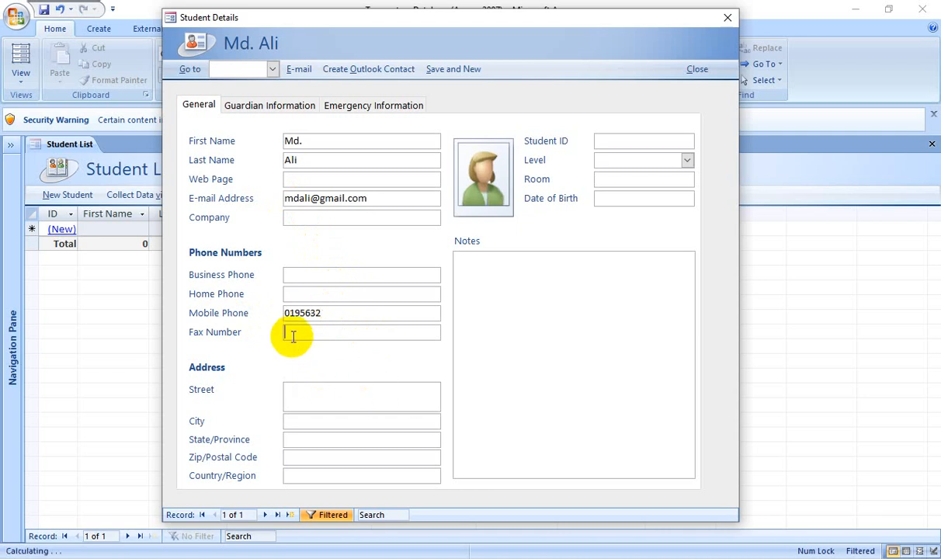
{"action": "left_click", "coordinate": [306, 397]}
{"action": "left_click", "coordinate": [300, 424]}
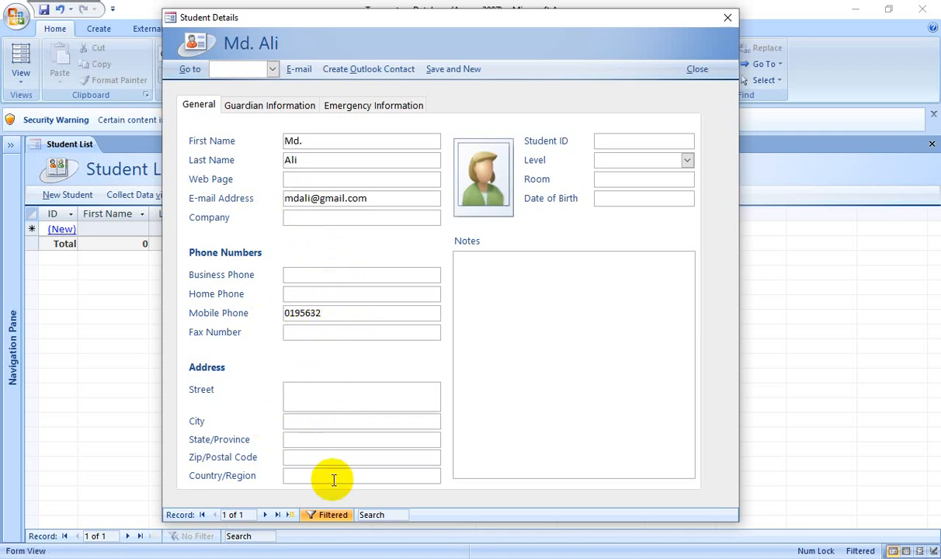
{"action": "left_click", "coordinate": [297, 461]}
{"action": "left_click", "coordinate": [304, 473]}
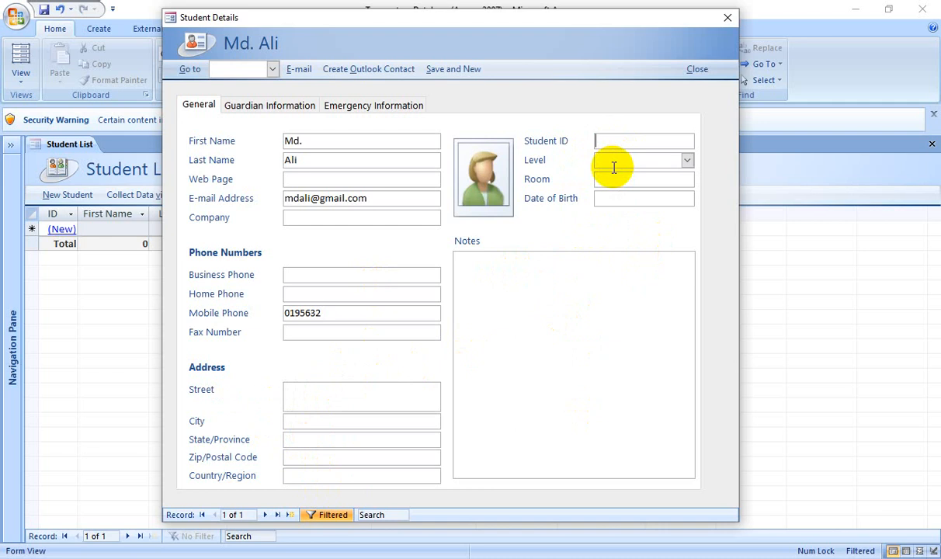
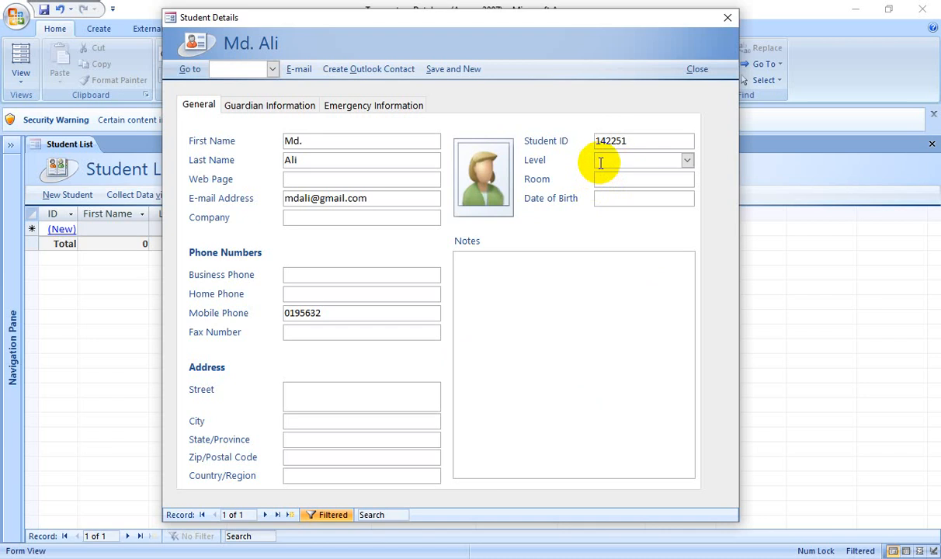
Enter the Student ID and set the student's level to Junior.
{"action": "left_click", "coordinate": [687, 160]}
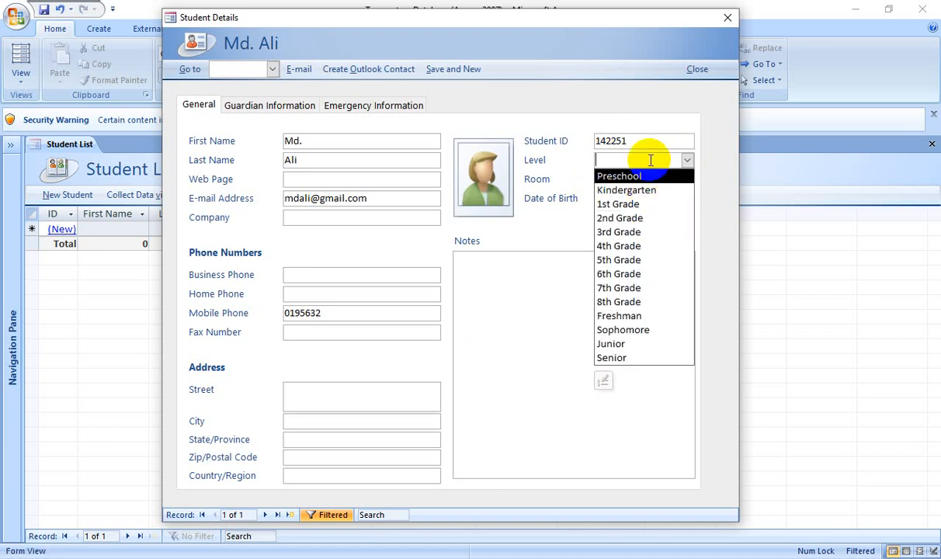
{"action": "left_click", "coordinate": [629, 345]}
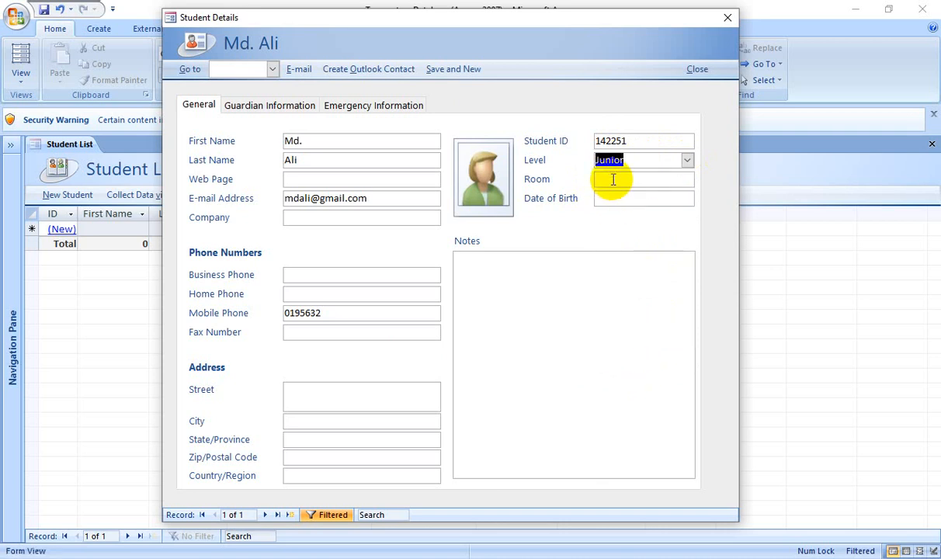
{"action": "left_click", "coordinate": [613, 179]}
{"action": "left_click", "coordinate": [621, 200]}
Enter 4/4/2000 as the student's date of birth.
{"action": "left_click", "coordinate": [708, 198]}
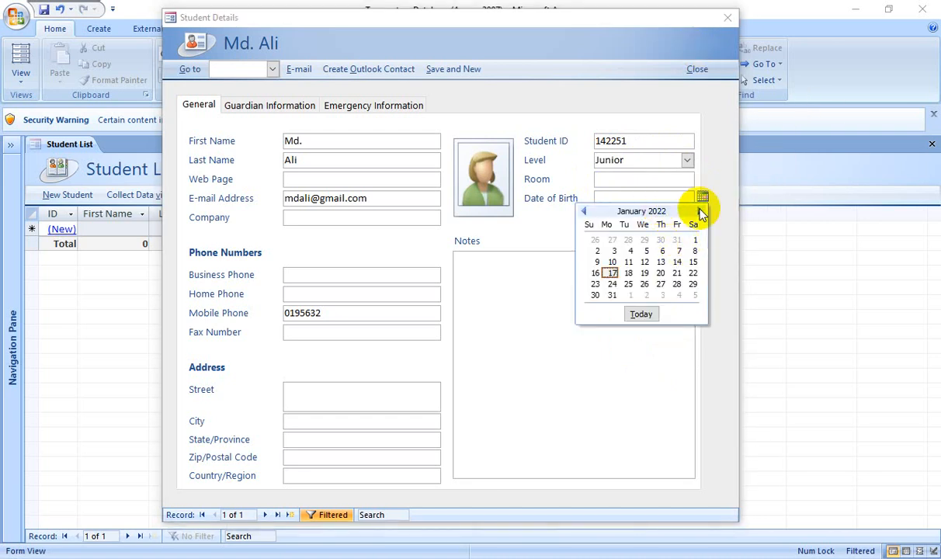
{"action": "left_click", "coordinate": [609, 199]}
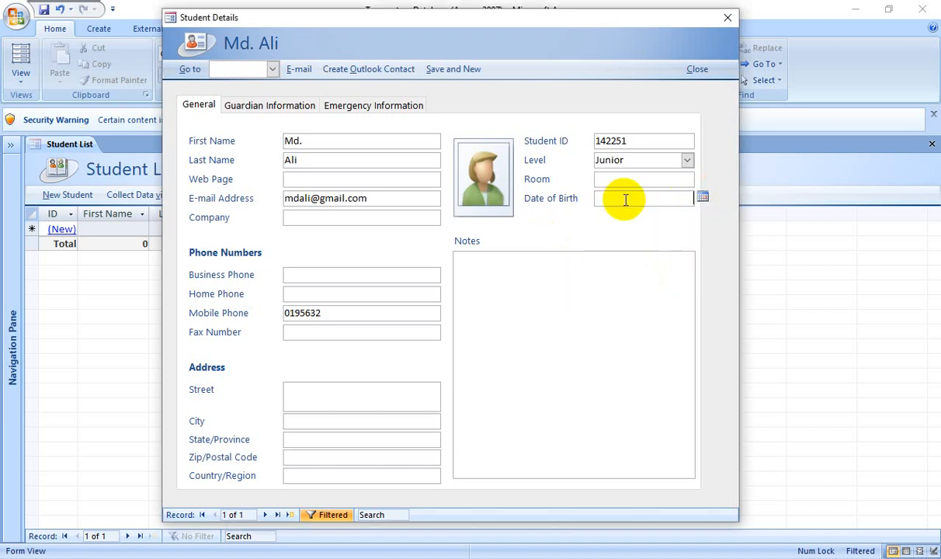
{"action": "type", "text": "4/4/2000"}
{"action": "left_click", "coordinate": [602, 290]}
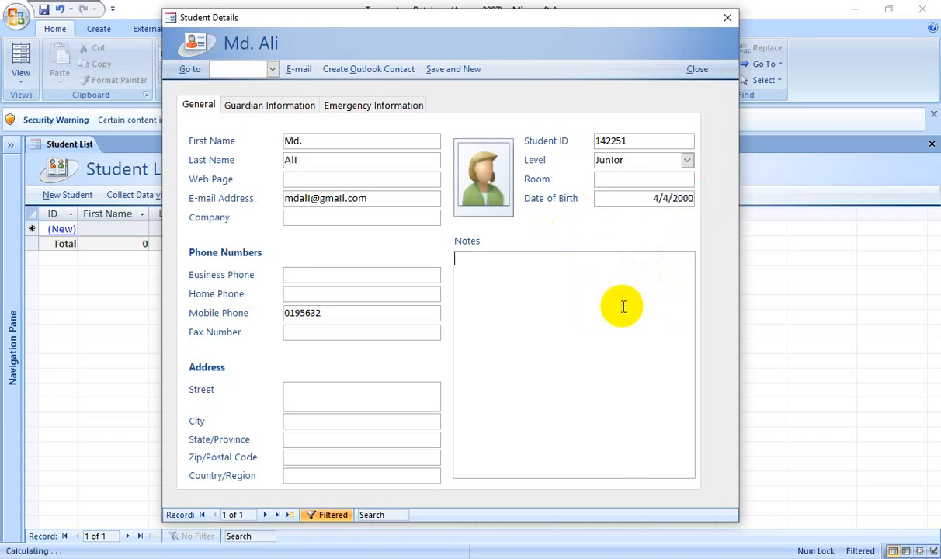
{"action": "left_click", "coordinate": [670, 202]}
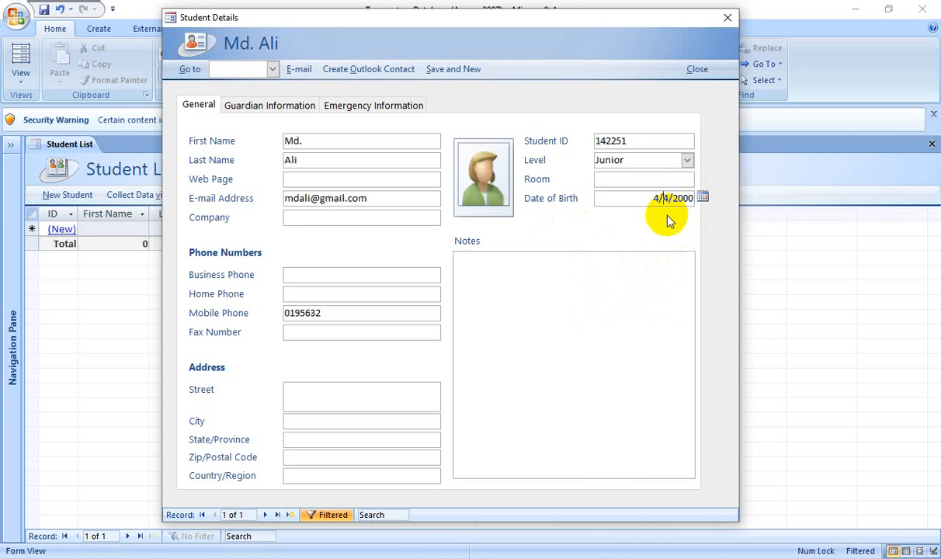
{"action": "type", "text": "0"}
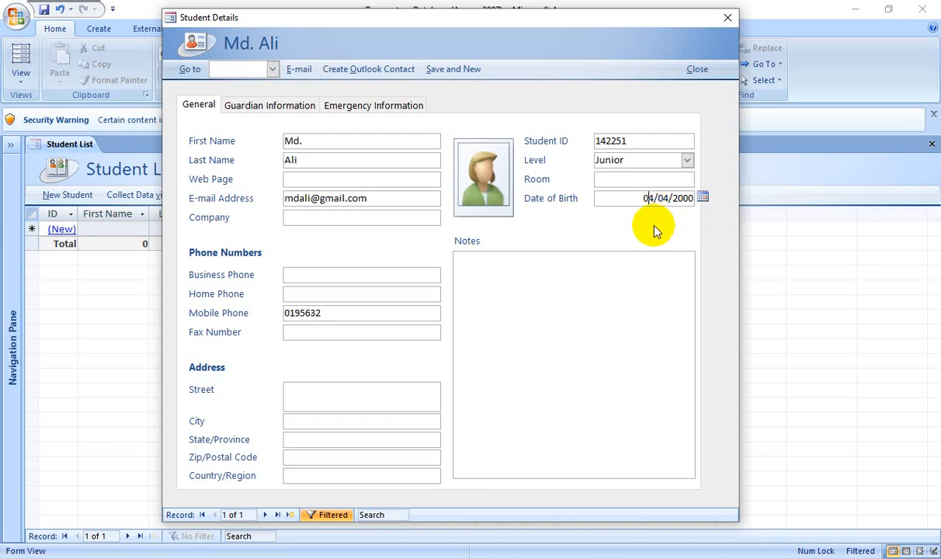
{"action": "left_click", "coordinate": [569, 280]}
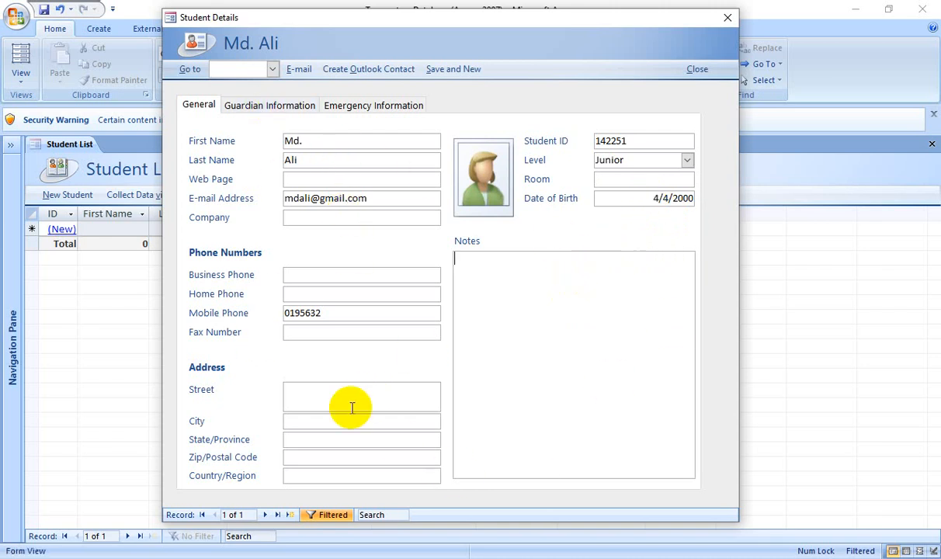
{"action": "left_click", "coordinate": [307, 389]}
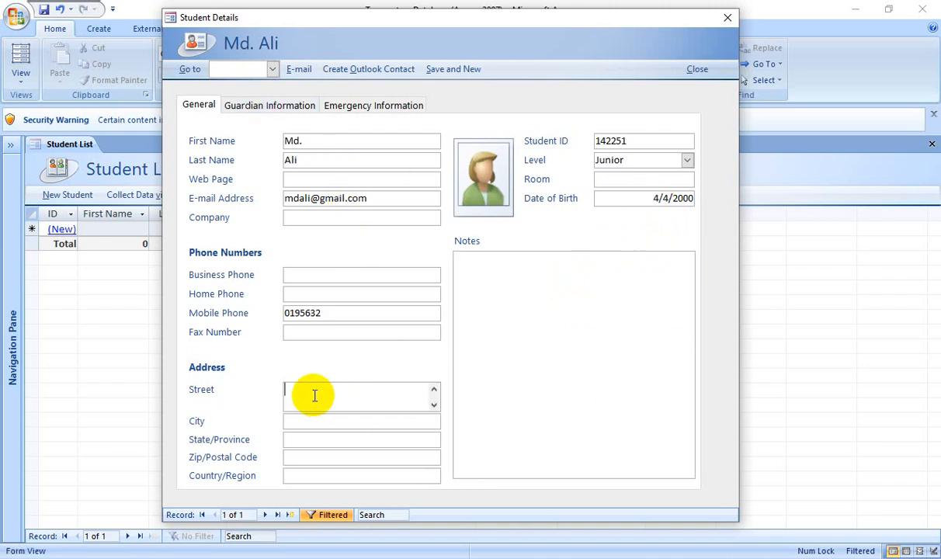
{"action": "left_click", "coordinate": [475, 278]}
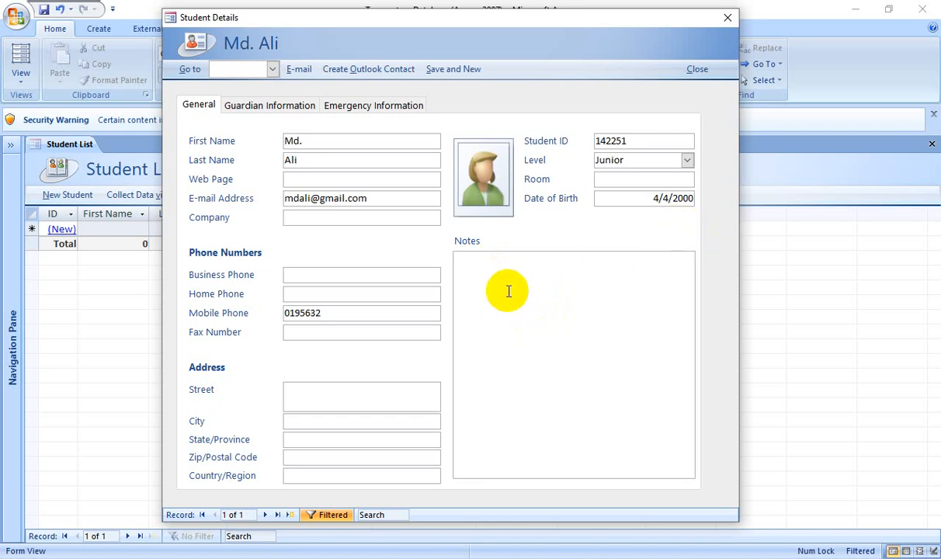
Add the note 'He is a good student.' and show the Guardian Information page.
{"action": "type", "text": "e is a good student"}
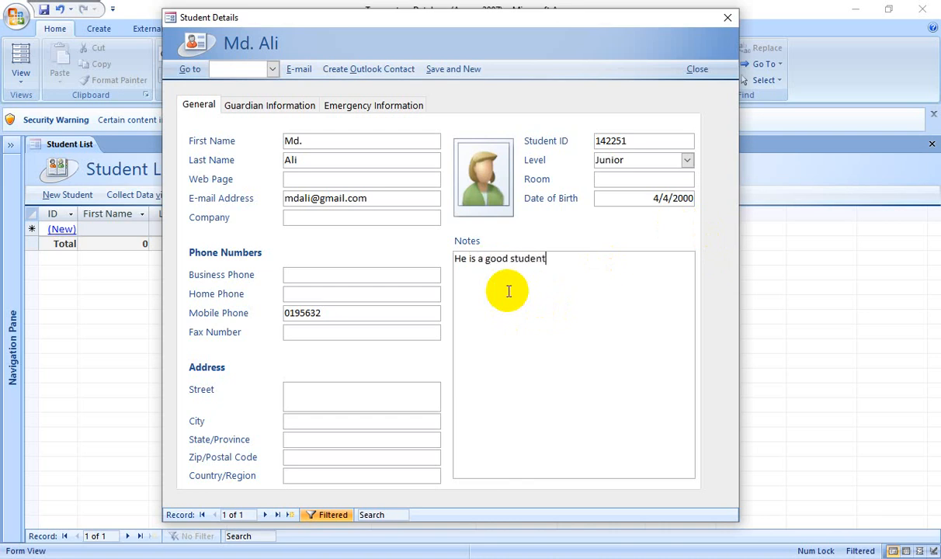
{"action": "type", "text": "."}
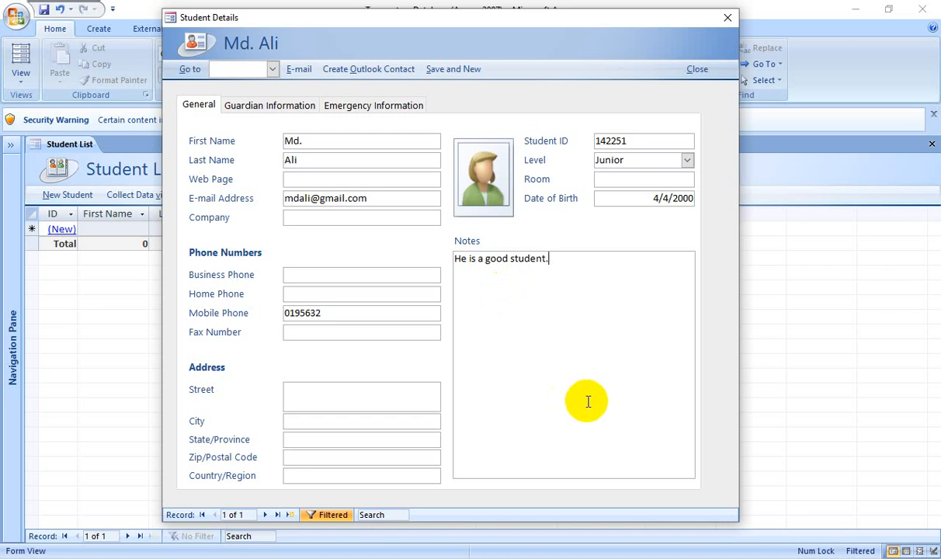
{"action": "left_click", "coordinate": [527, 308]}
{"action": "left_click", "coordinate": [597, 313]}
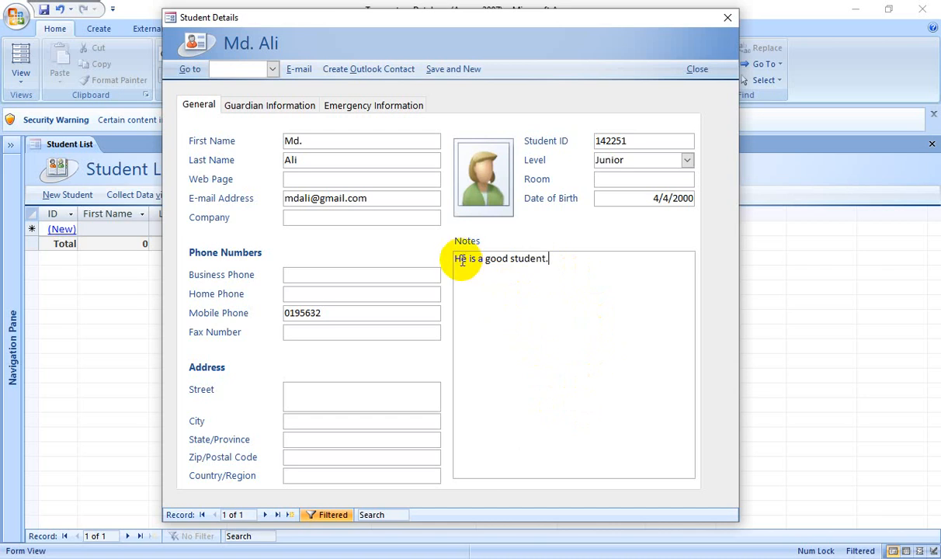
{"action": "left_click", "coordinate": [264, 107]}
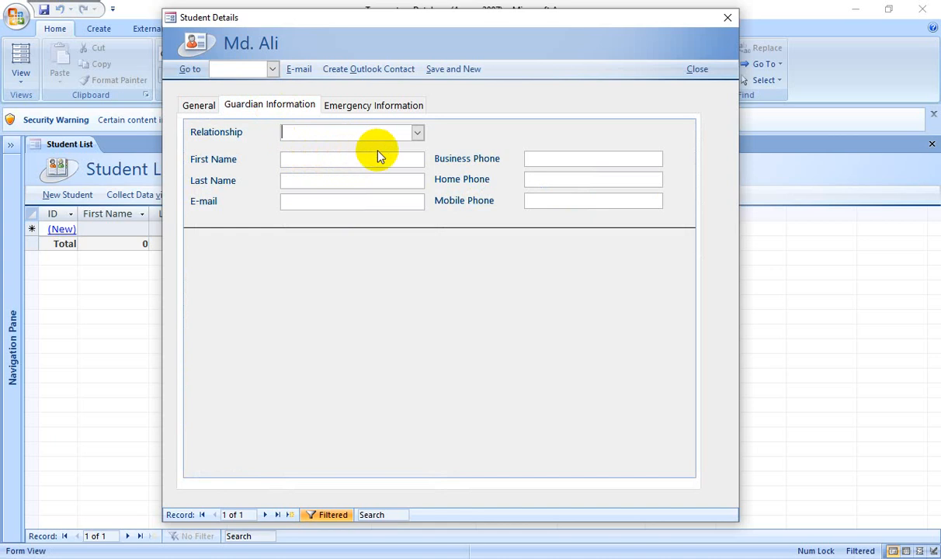
Review the Emergency and Guardian Information pages, then return to the General page.
{"action": "left_click", "coordinate": [382, 108]}
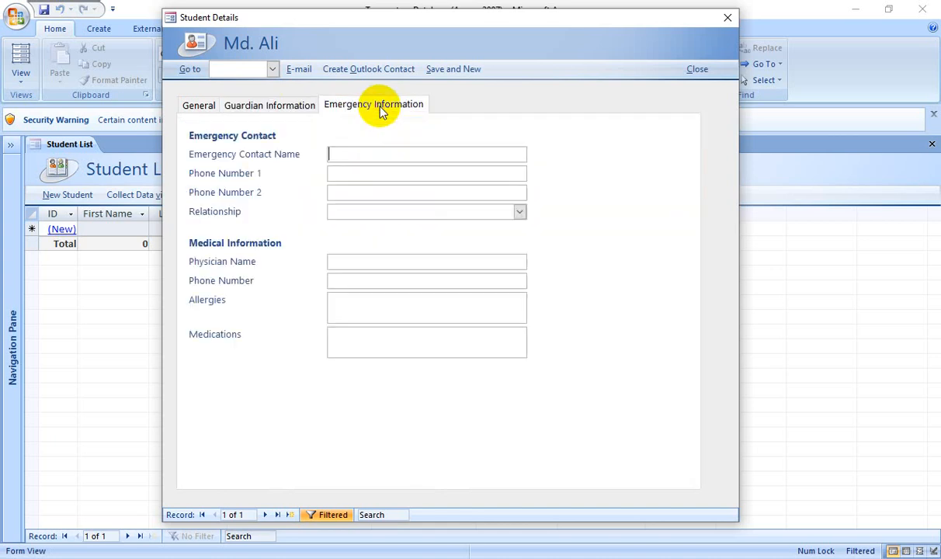
{"action": "left_click", "coordinate": [273, 107]}
{"action": "left_click", "coordinate": [198, 108]}
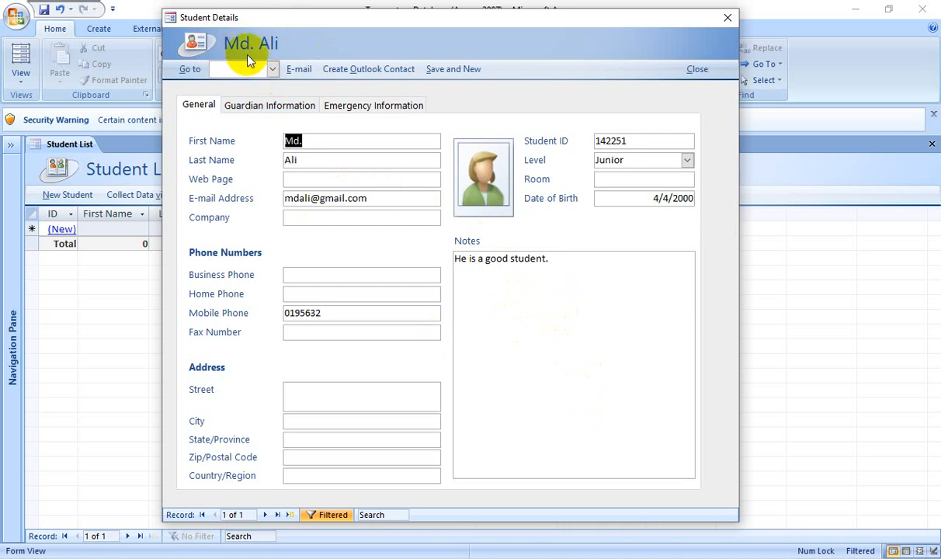
{"action": "left_click", "coordinate": [286, 141]}
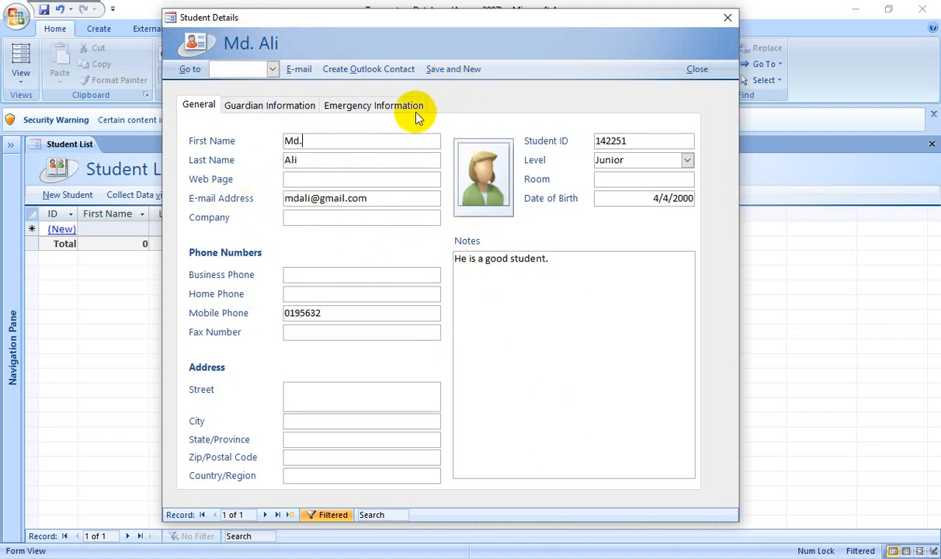
Save the student record and close the blank new-student form.
{"action": "left_click", "coordinate": [461, 70]}
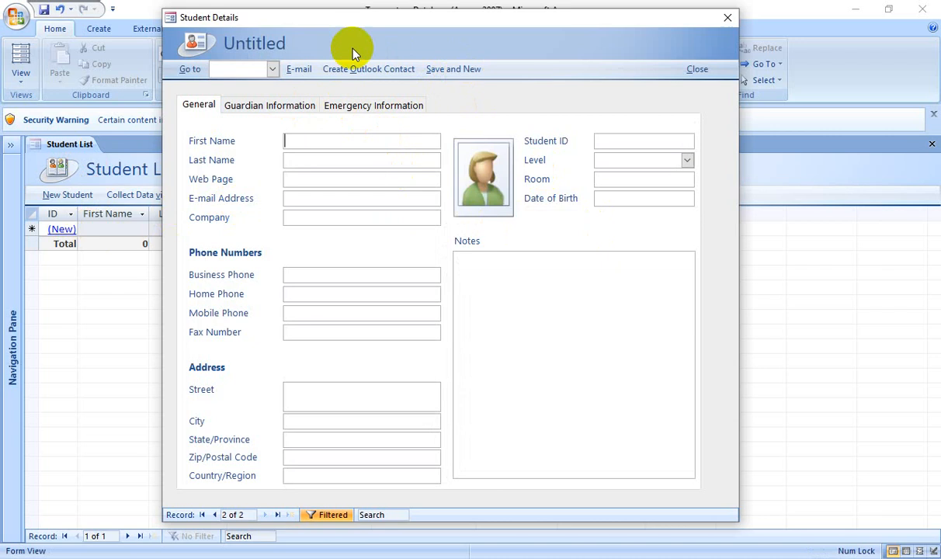
{"action": "left_click", "coordinate": [309, 161]}
{"action": "left_click", "coordinate": [310, 142]}
{"action": "left_click", "coordinate": [698, 71]}
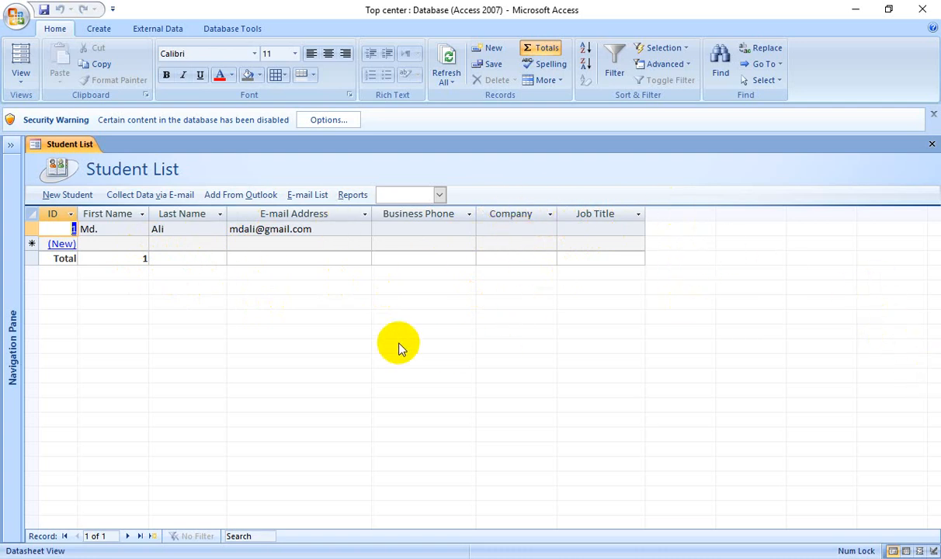
Reopen the saved student's record and check its General, Guardian and Emergency pages.
{"action": "left_click", "coordinate": [64, 230]}
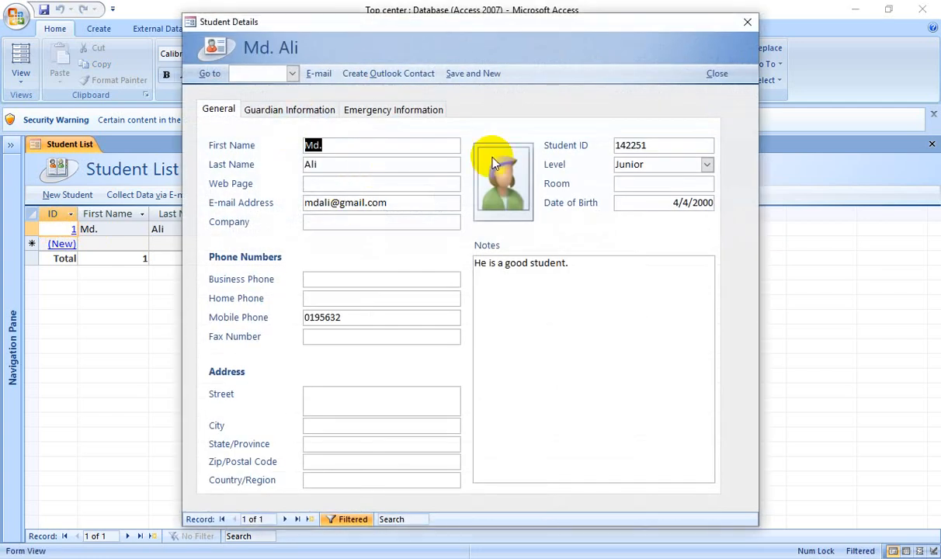
{"action": "left_click", "coordinate": [295, 117]}
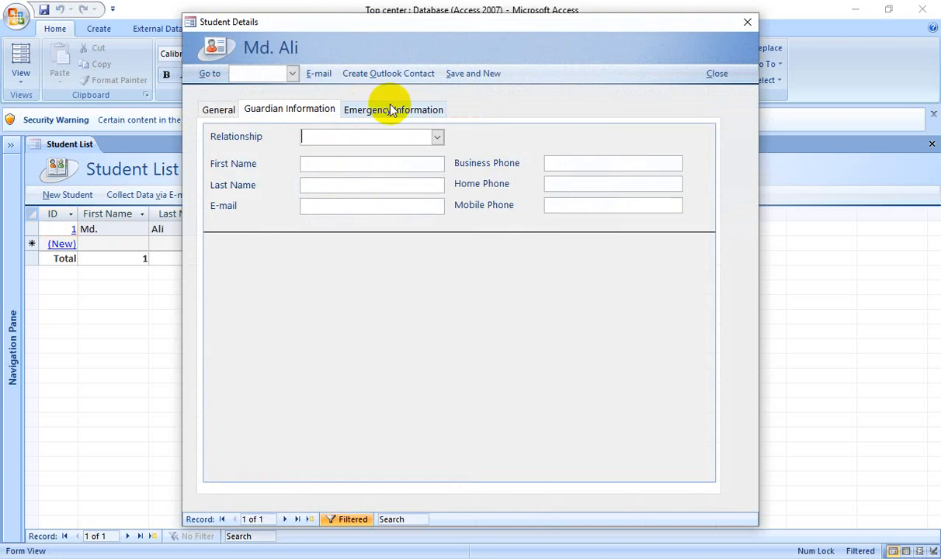
{"action": "left_click", "coordinate": [389, 108]}
{"action": "left_click", "coordinate": [310, 114]}
{"action": "left_click", "coordinate": [225, 117]}
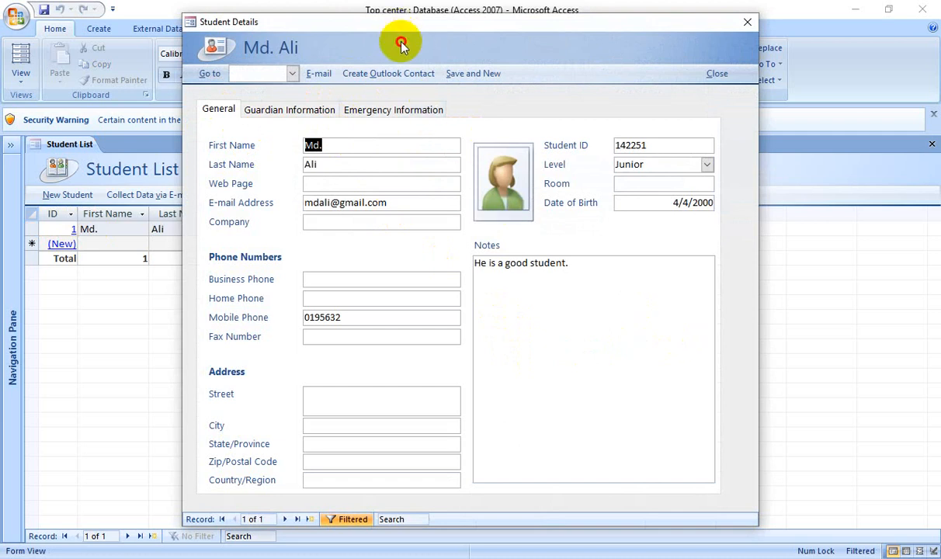
{"action": "left_click_drag", "start_coordinate": [401, 32], "coordinate": [406, 57]}
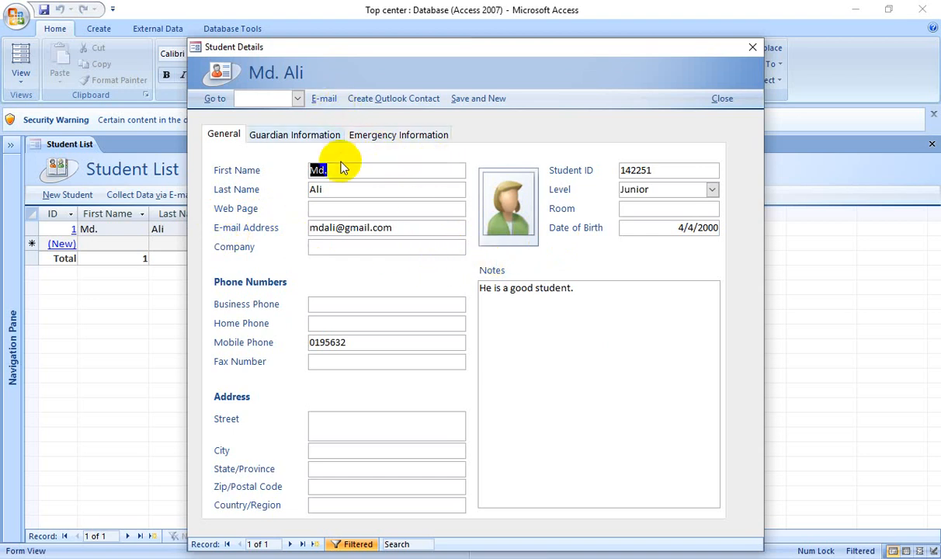
{"action": "left_click", "coordinate": [359, 136]}
{"action": "left_click", "coordinate": [304, 134]}
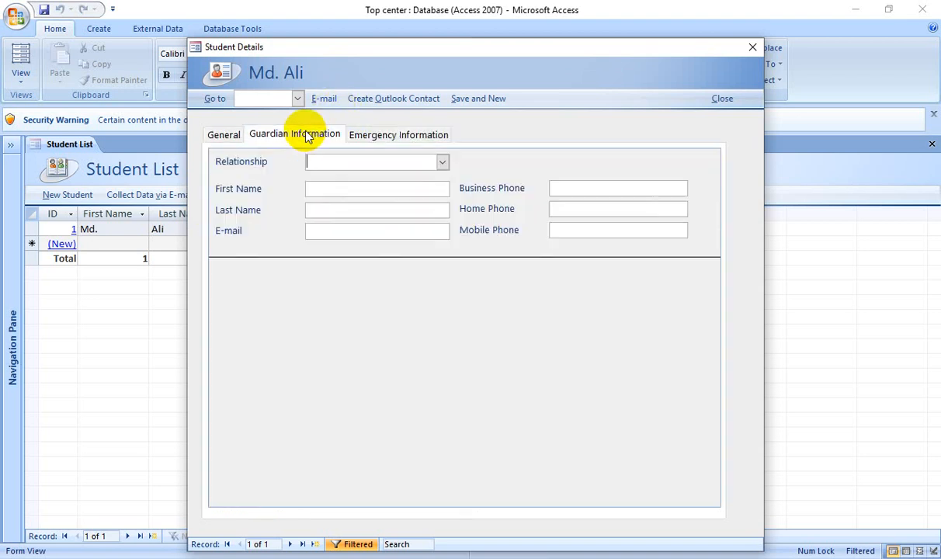
{"action": "left_click", "coordinate": [224, 135]}
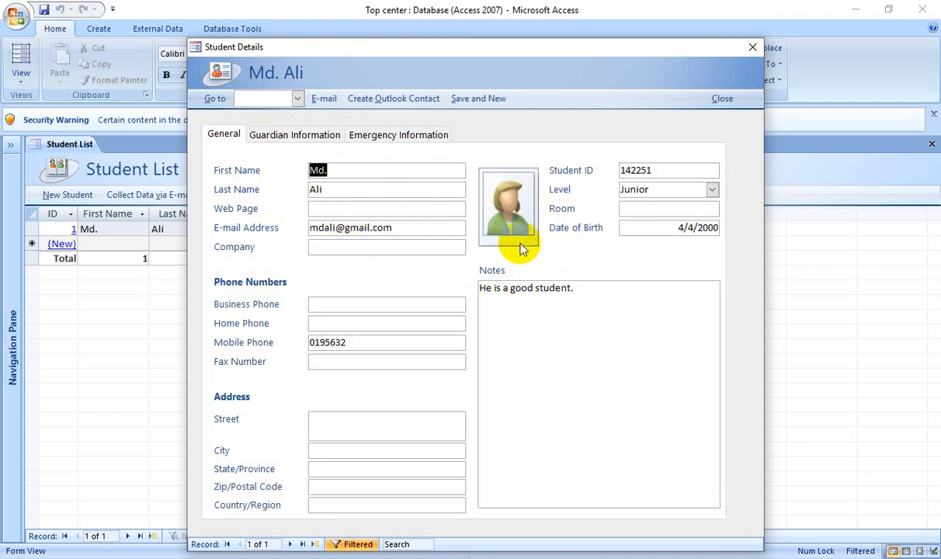
{"action": "left_click", "coordinate": [511, 203]}
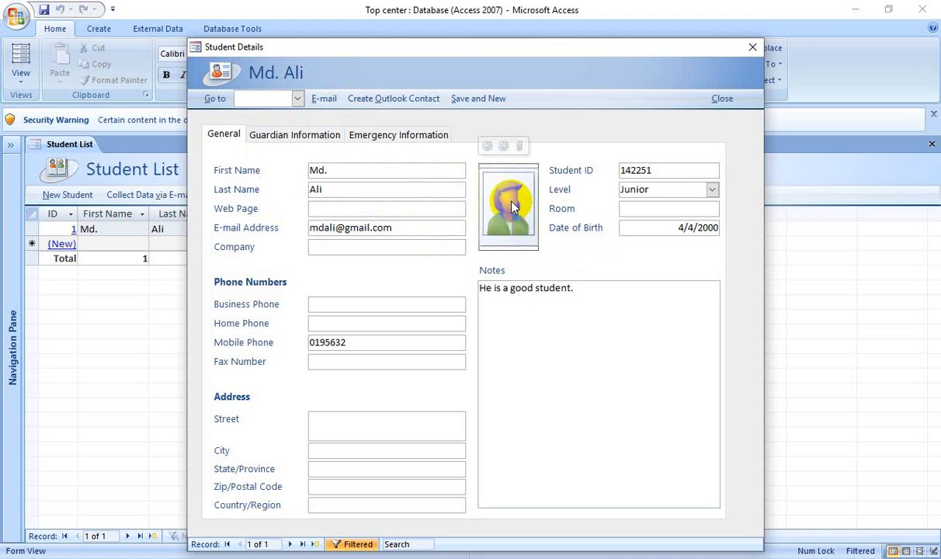
Attach images.jpg from the Desktop as the student's photo in the picture box.
{"action": "left_click", "coordinate": [520, 147]}
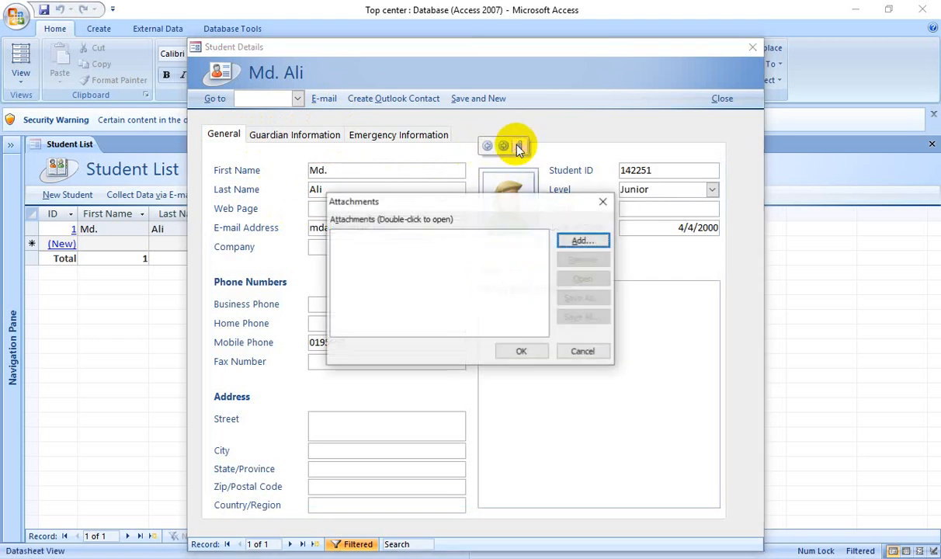
{"action": "left_click", "coordinate": [594, 244]}
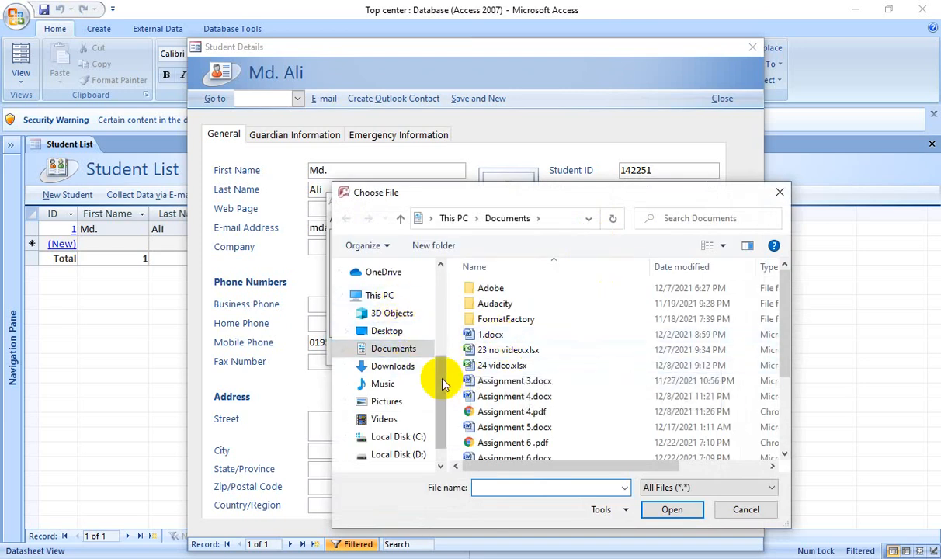
{"action": "left_click", "coordinate": [388, 331]}
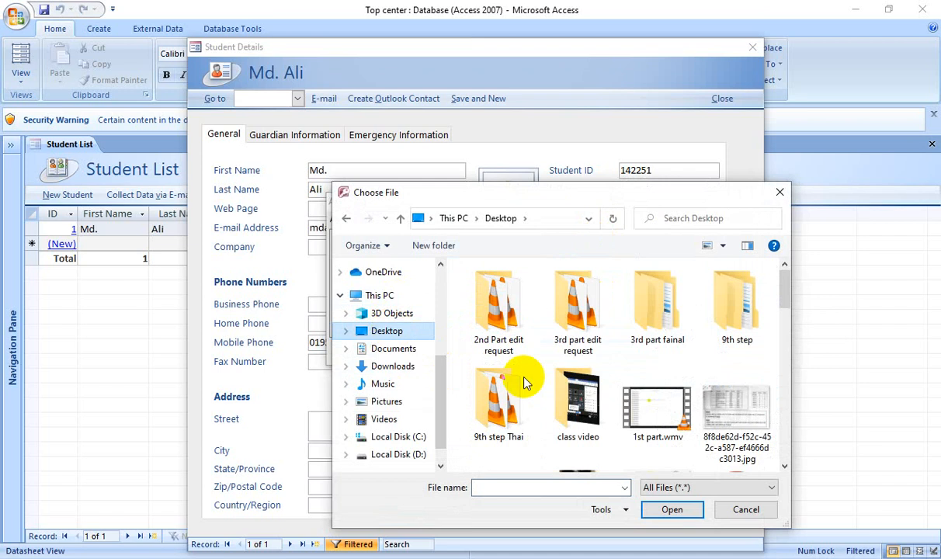
{"action": "left_click_drag", "start_coordinate": [786, 297], "coordinate": [782, 368]}
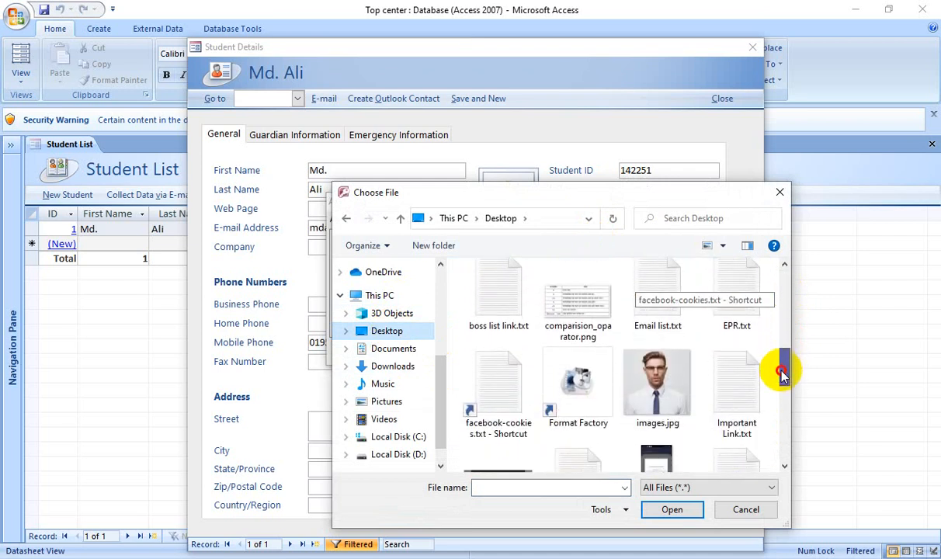
{"action": "left_click", "coordinate": [648, 385]}
{"action": "left_click", "coordinate": [669, 510]}
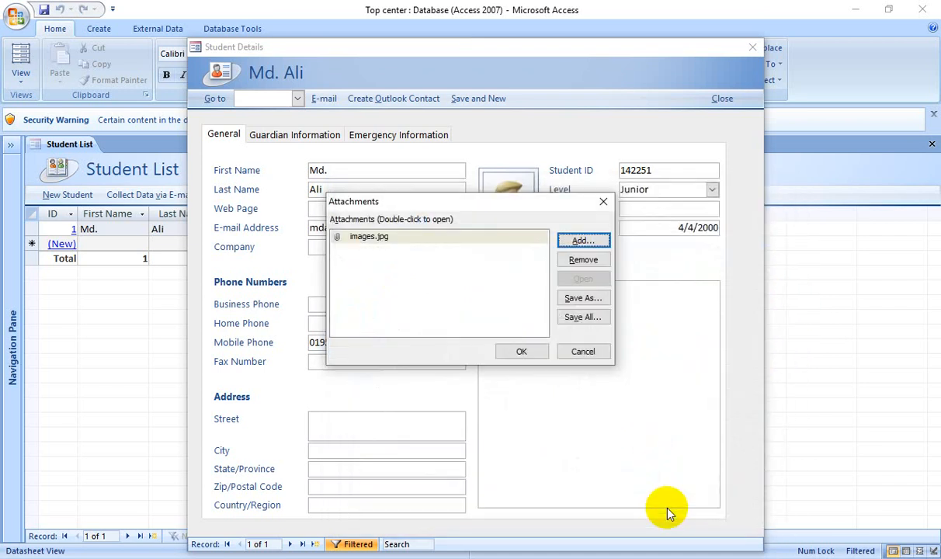
{"action": "left_click", "coordinate": [520, 354]}
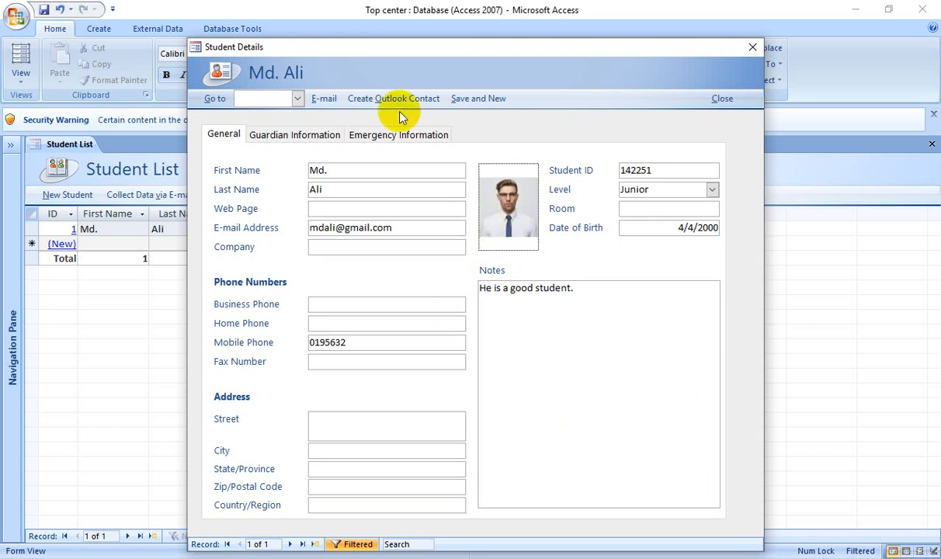
Save the student with Save and New, then close the blank Student Details form.
{"action": "left_click", "coordinate": [479, 99]}
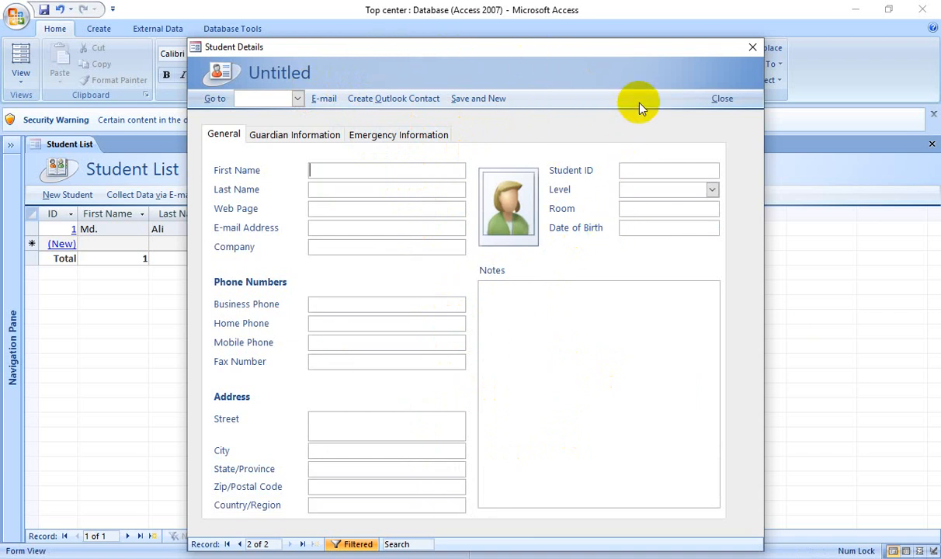
{"action": "left_click", "coordinate": [720, 100]}
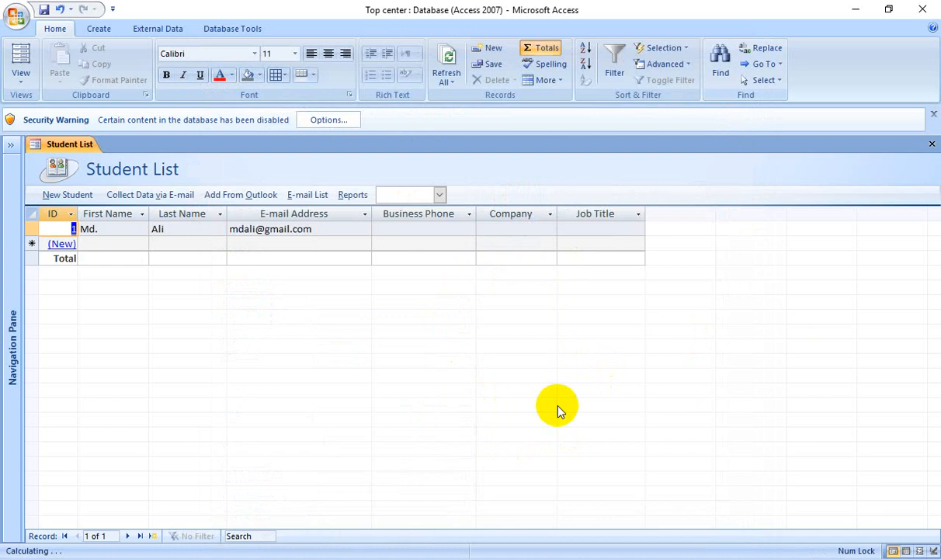
{"action": "left_click", "coordinate": [61, 229]}
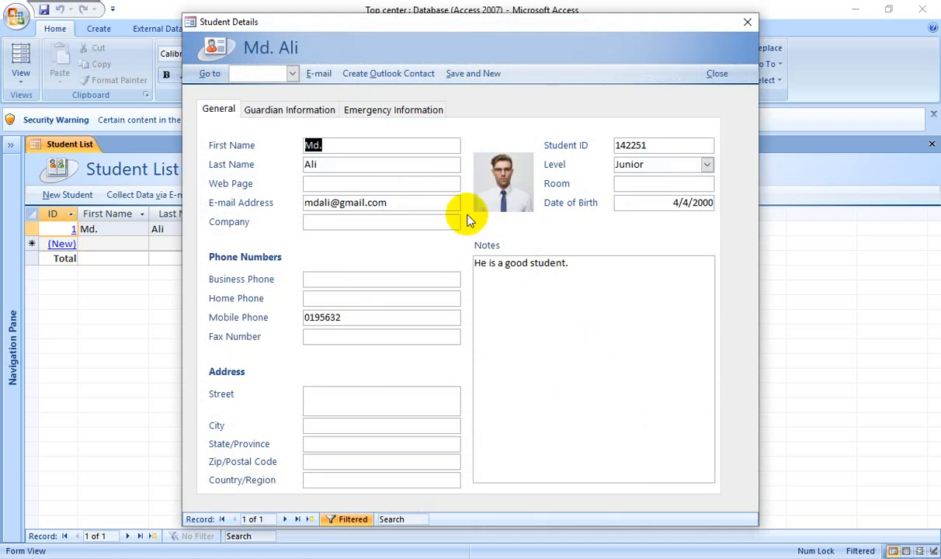
{"action": "left_click", "coordinate": [260, 117]}
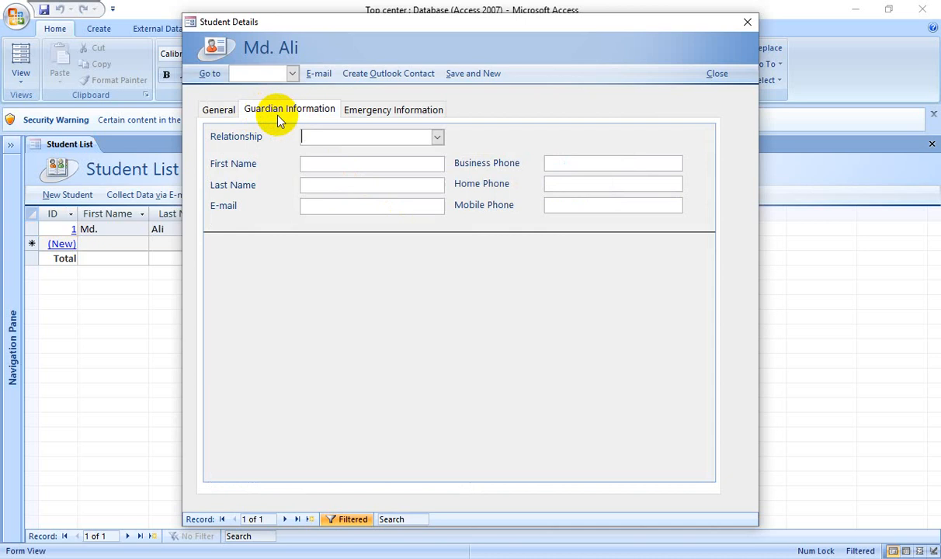
{"action": "left_click", "coordinate": [373, 109]}
{"action": "left_click", "coordinate": [220, 111]}
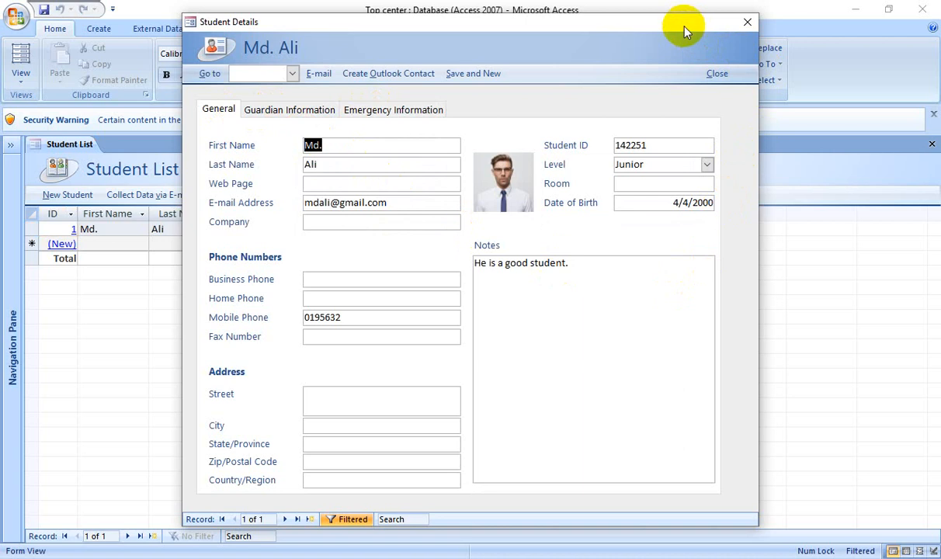
{"action": "left_click_drag", "start_coordinate": [685, 31], "coordinate": [696, 67]}
{"action": "left_click", "coordinate": [756, 56]}
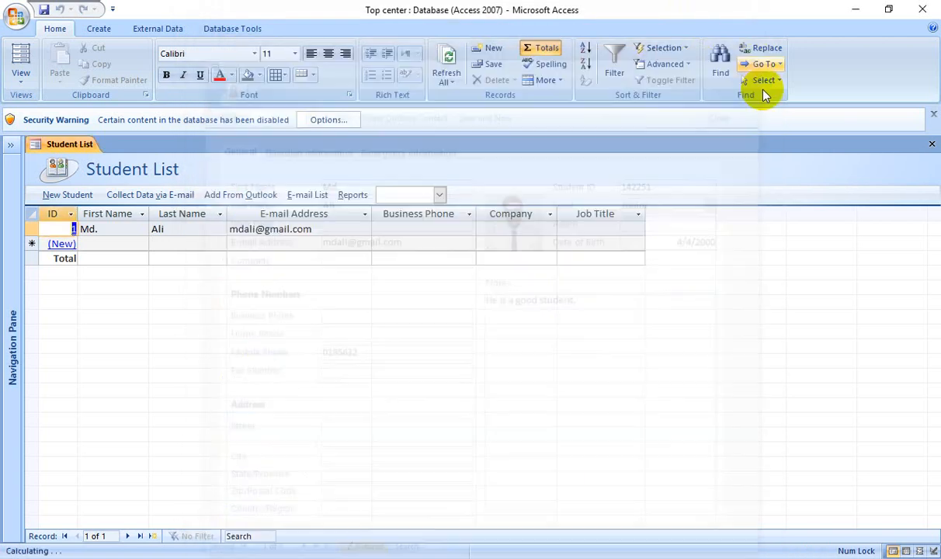